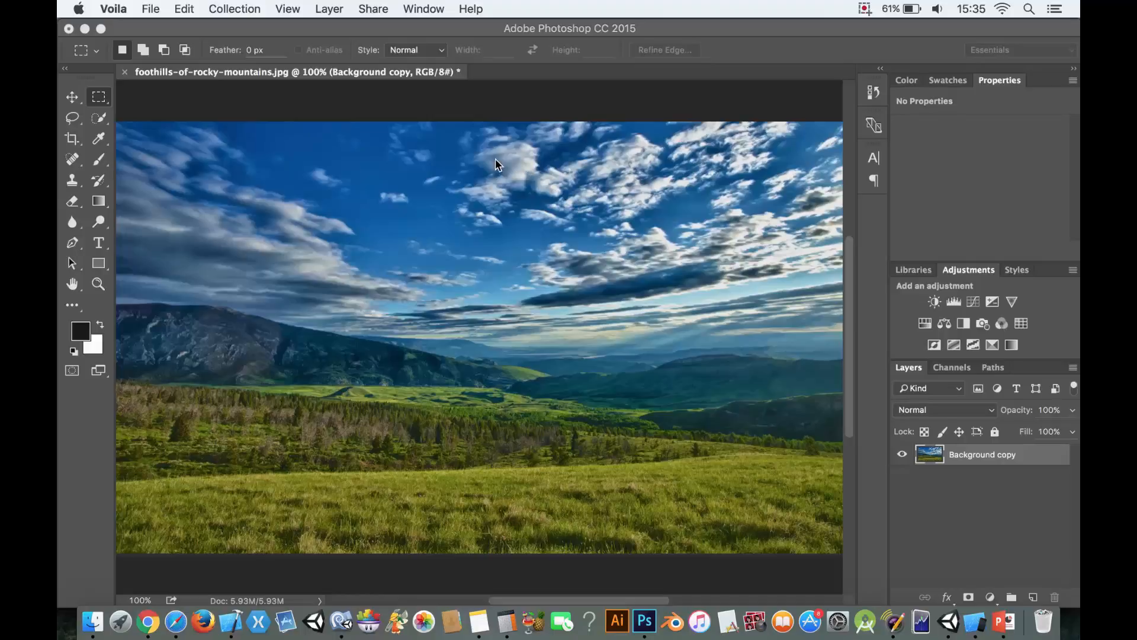
Step: Convert the landscape image to Grayscale mode, discarding its color information, and undo the conversion
click(493, 31)
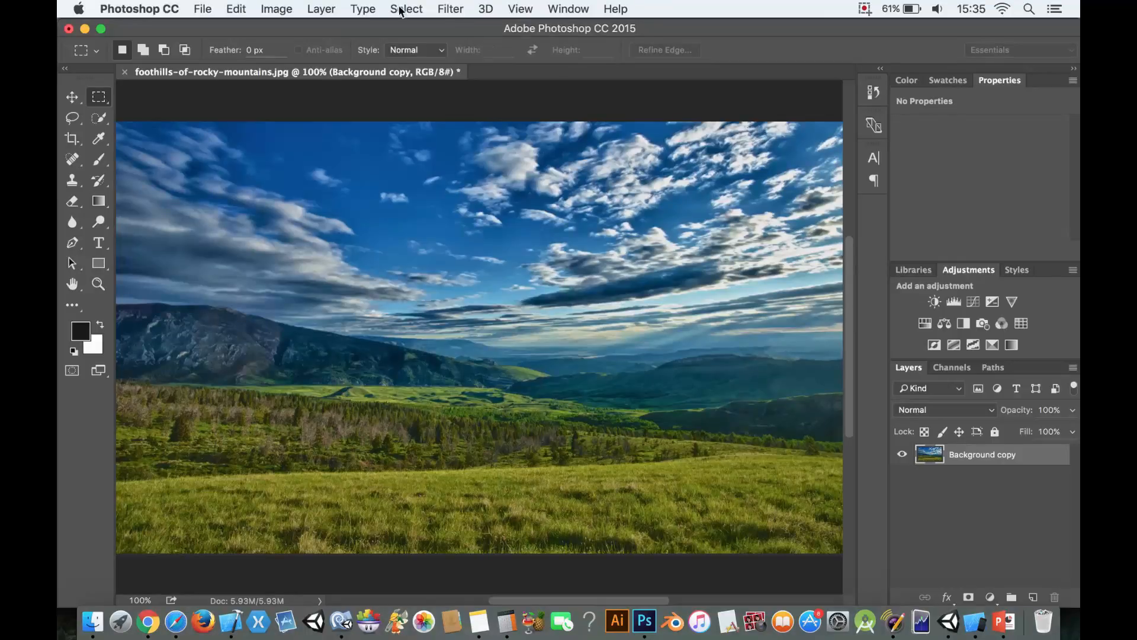
click(278, 7)
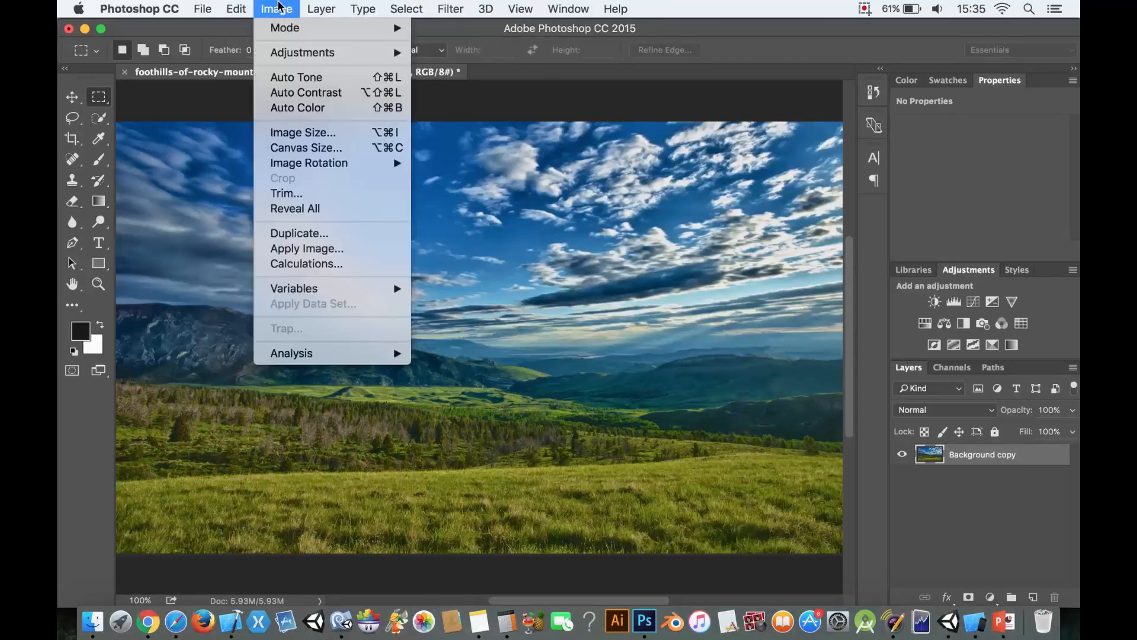
mouse_move(292, 33)
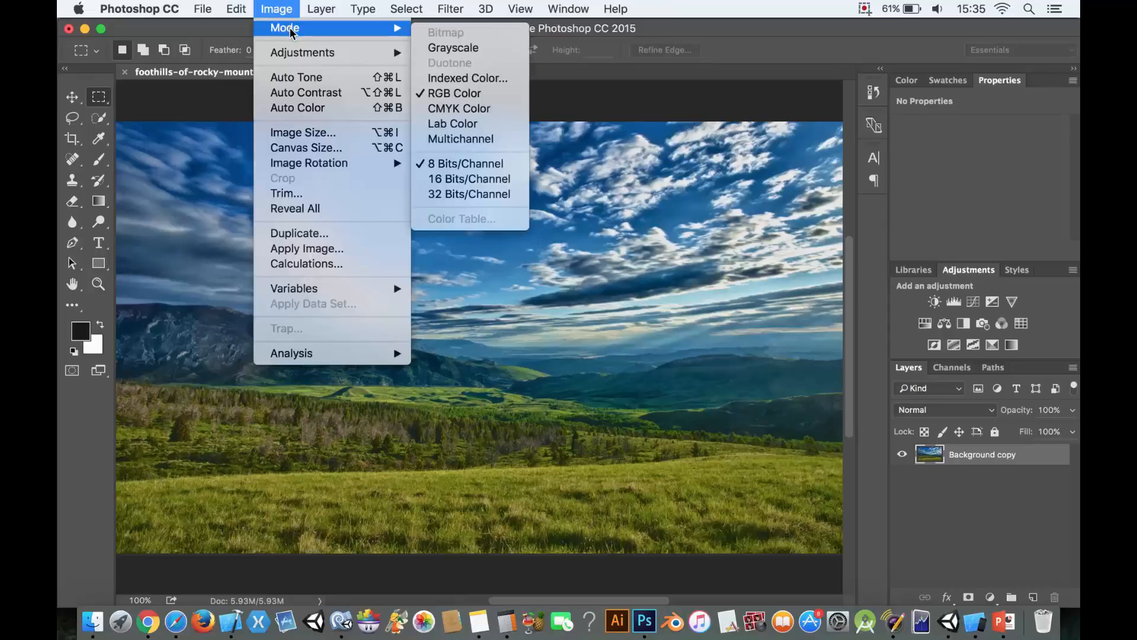
click(490, 50)
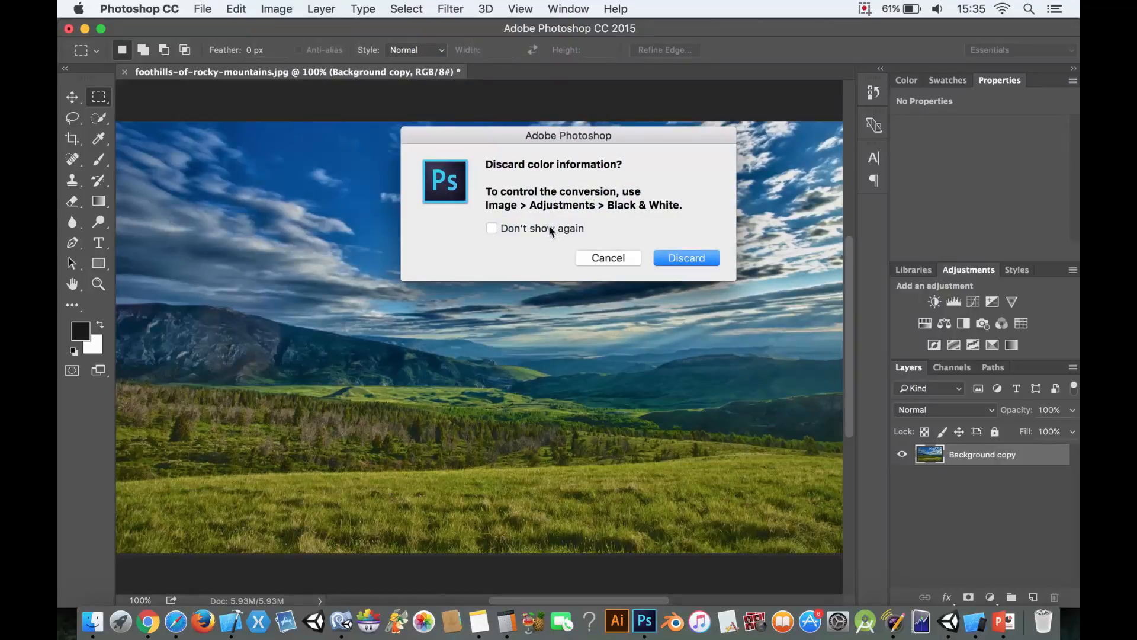
click(701, 258)
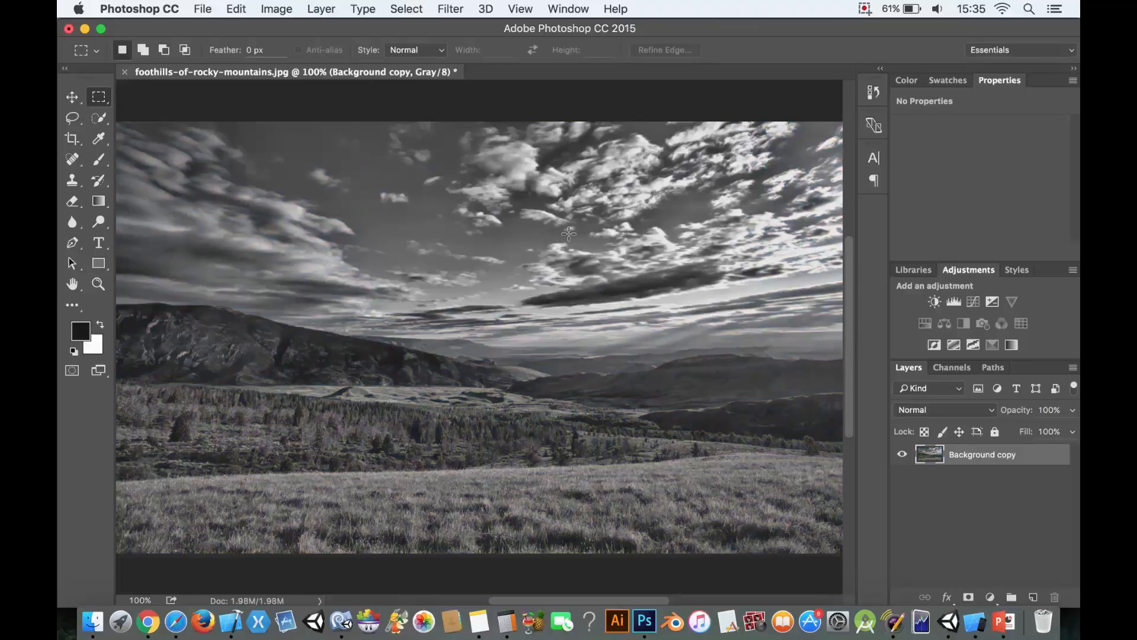
key(super+z)
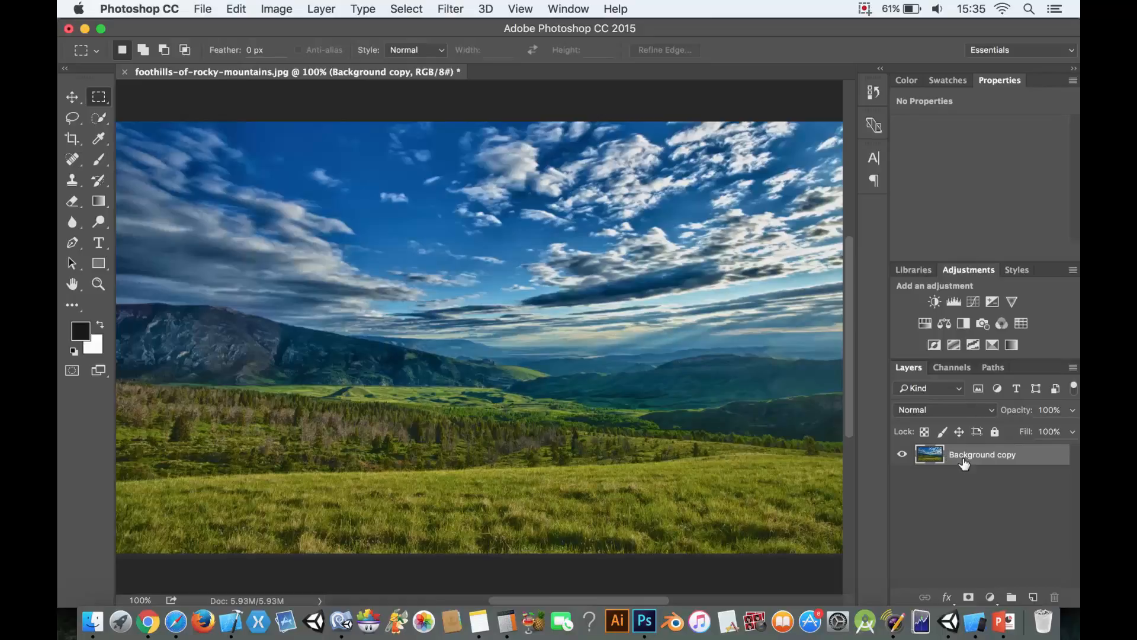
Step: Examine the Blue, Green and Red channels one at a time, and show the full RGB composite again
click(959, 369)
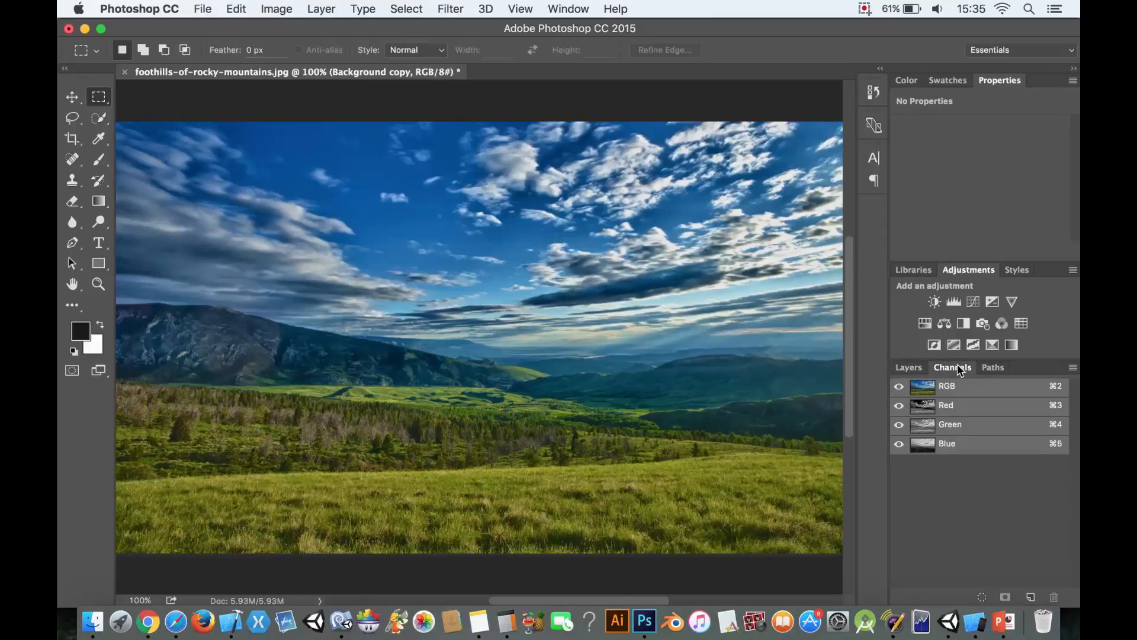
click(966, 454)
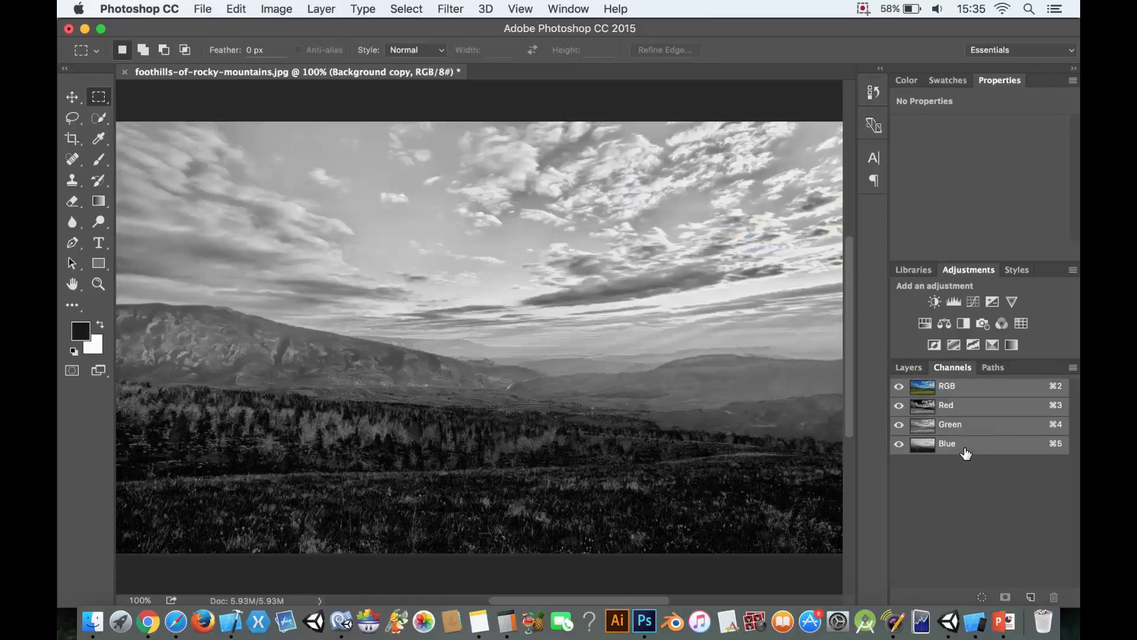
click(965, 425)
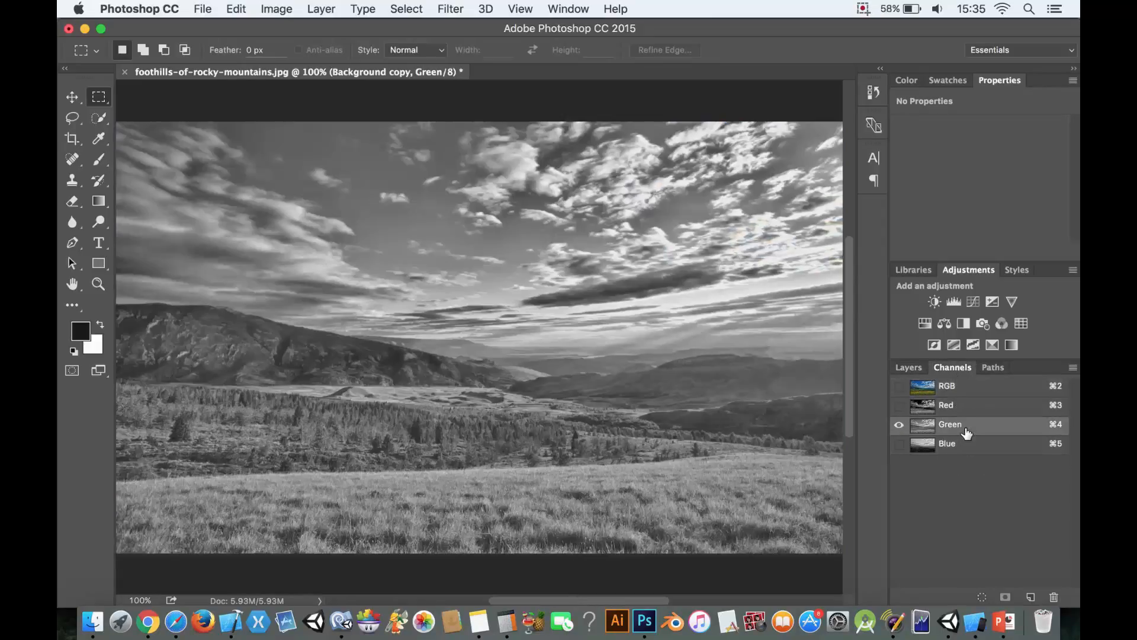
click(966, 409)
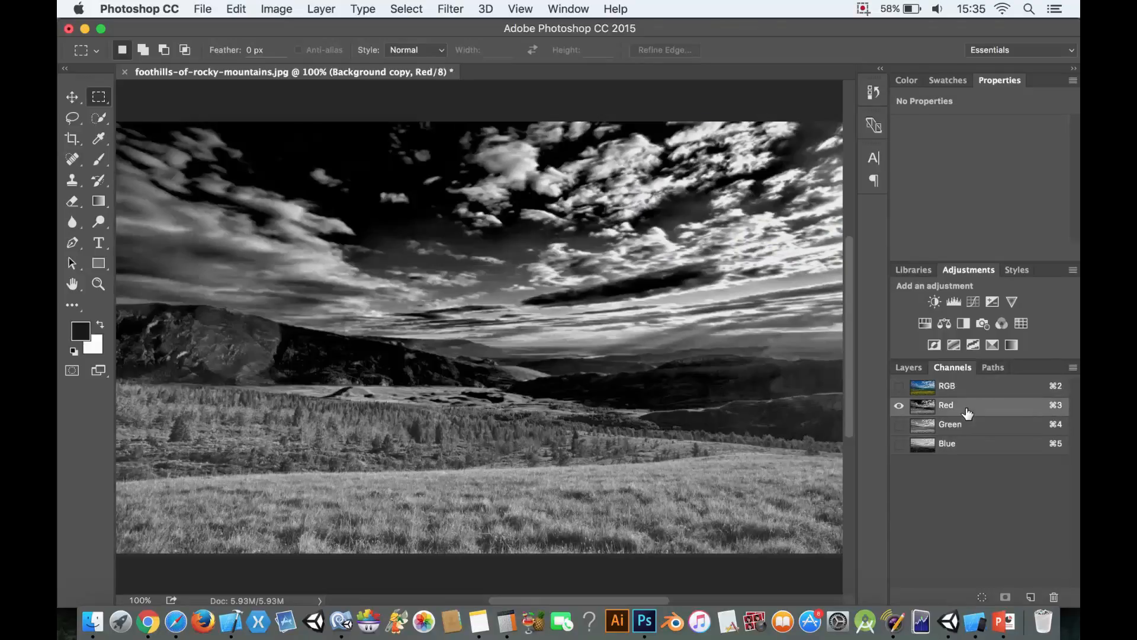
click(967, 430)
click(965, 444)
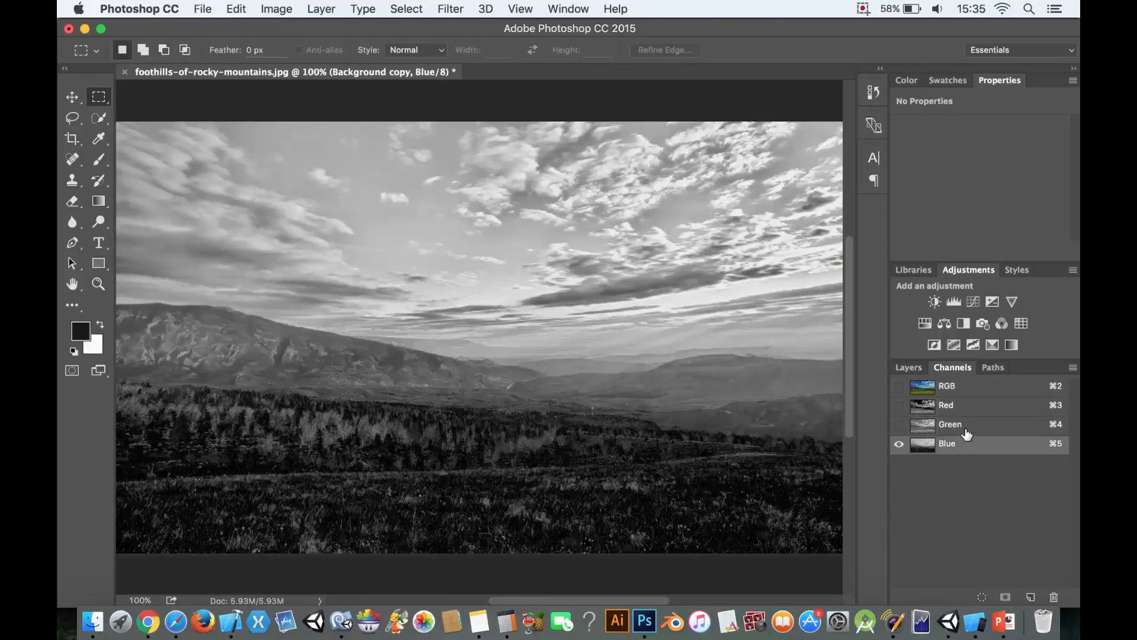
click(966, 426)
click(965, 406)
click(899, 386)
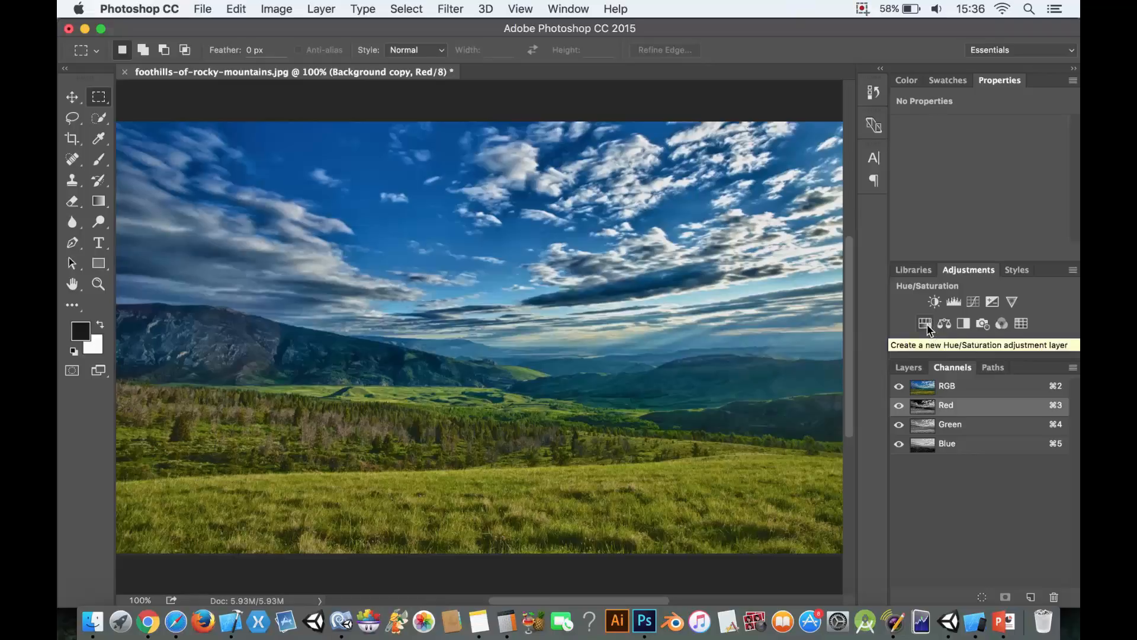
click(567, 9)
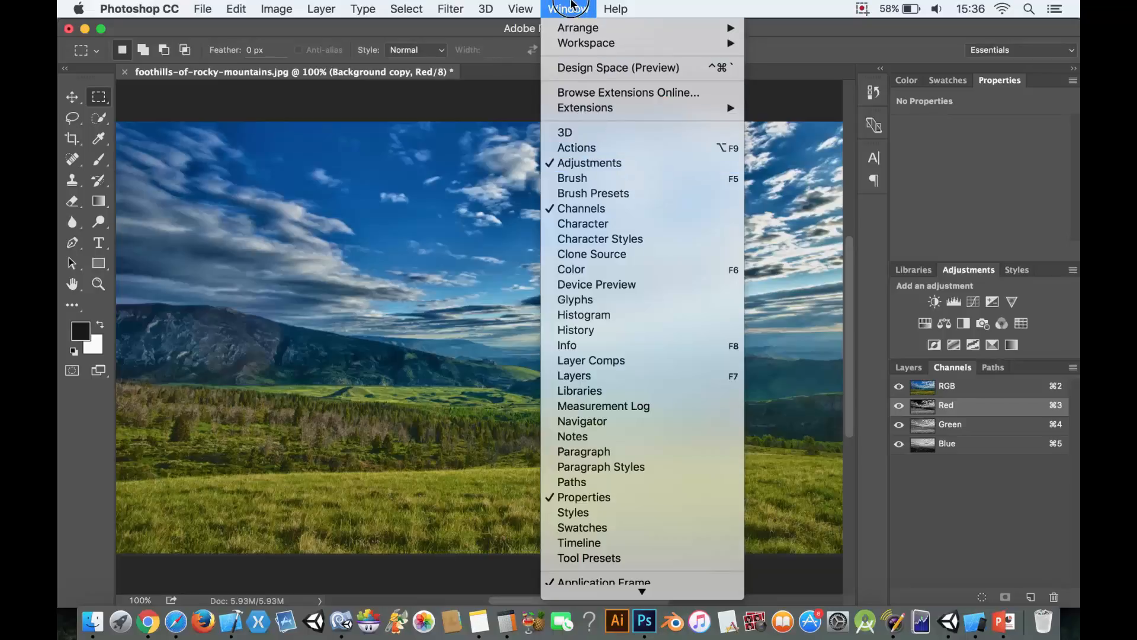
click(570, 6)
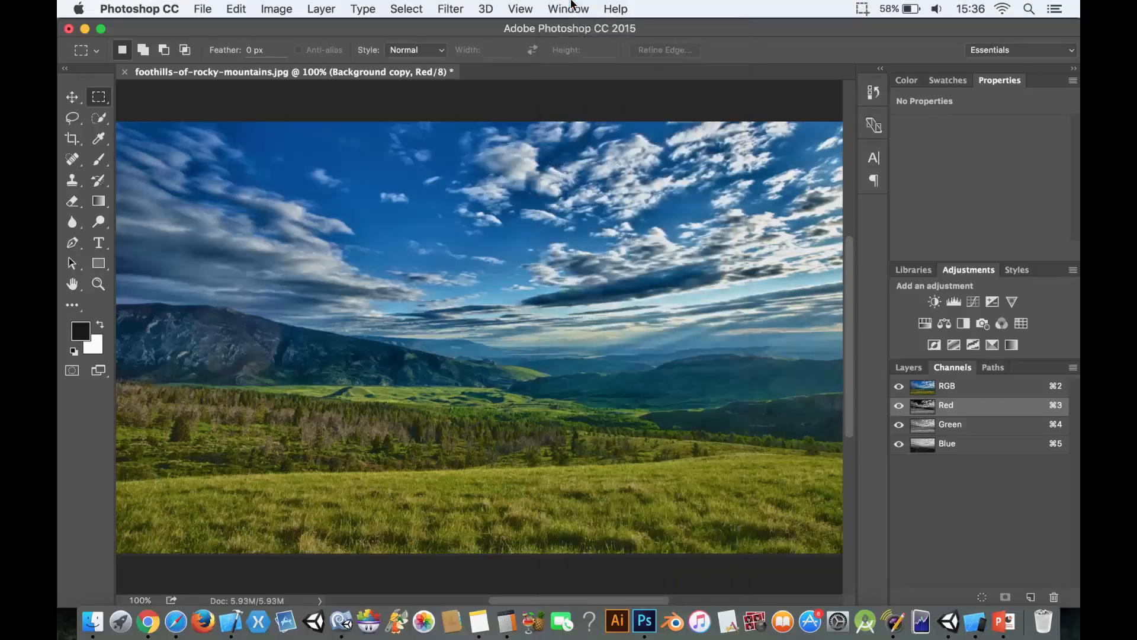
Step: Add a Hue/Saturation adjustment layer, try a saturation of -100, and raise it to -22
click(924, 324)
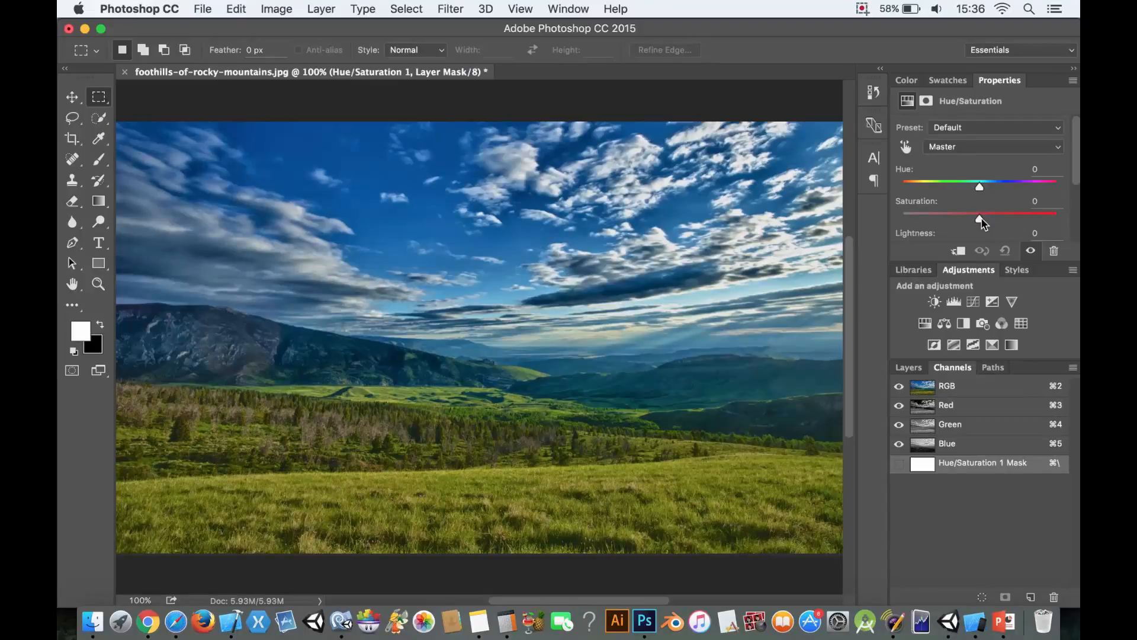
scroll(980, 228, down, 1)
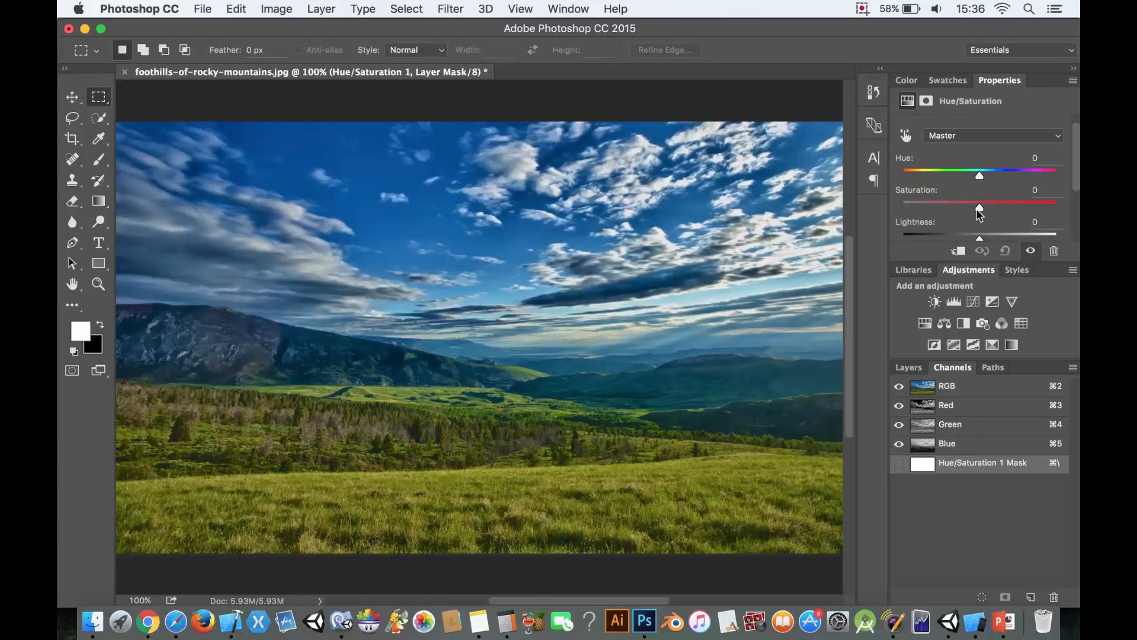
drag(978, 209, 880, 221)
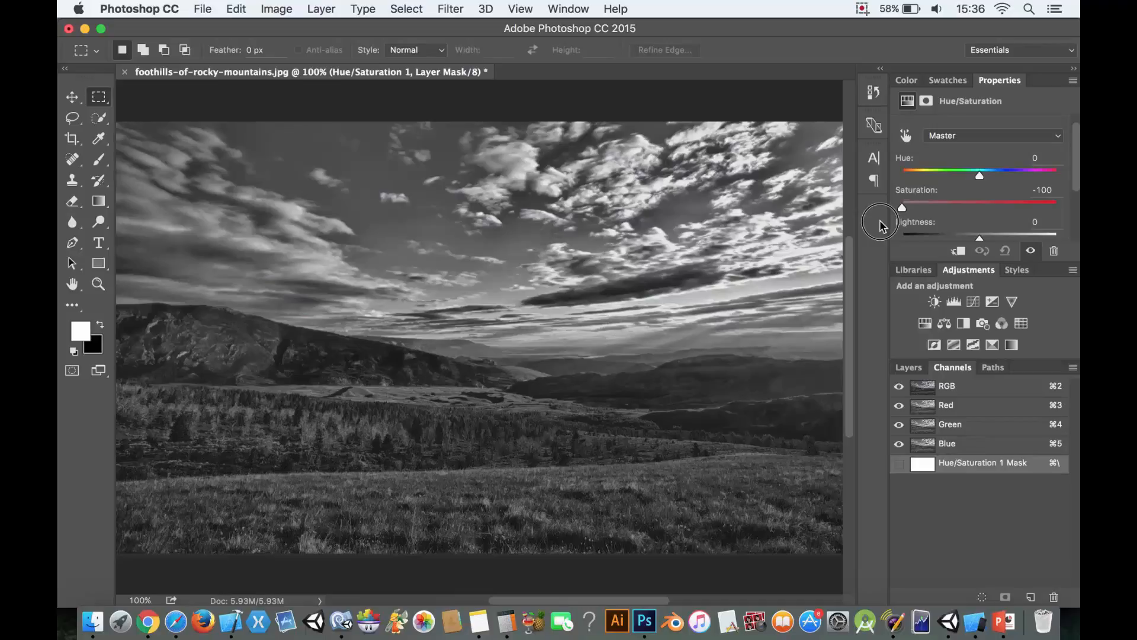
drag(881, 225, 965, 224)
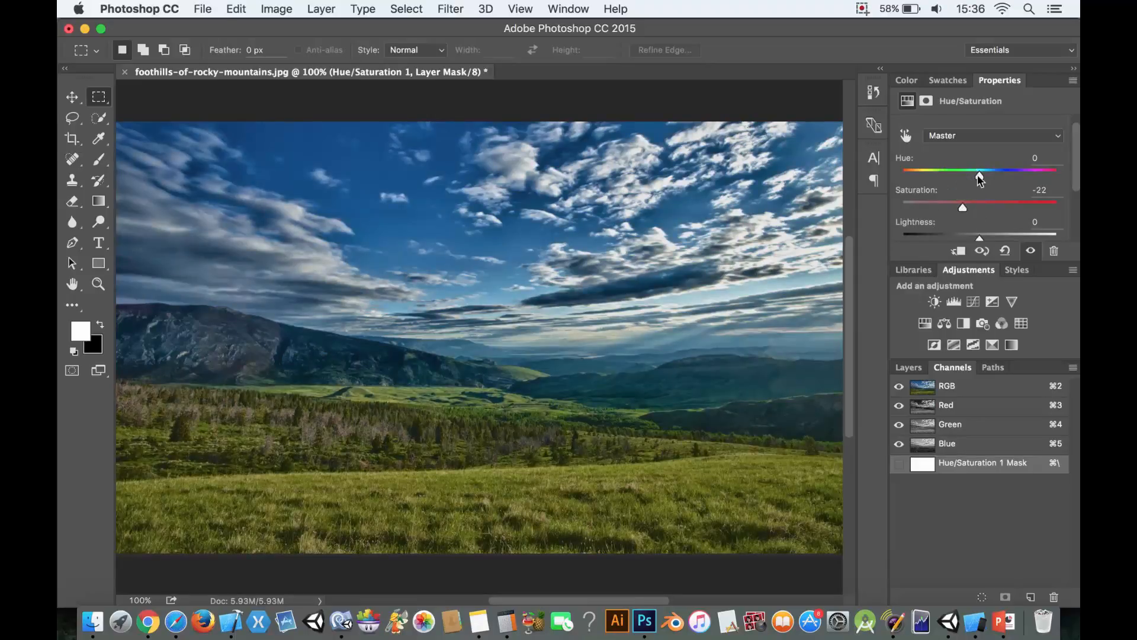
Step: Try a hue of -107, bring it back near zero, and set saturation to -45 and lightness to -5
drag(981, 179, 927, 181)
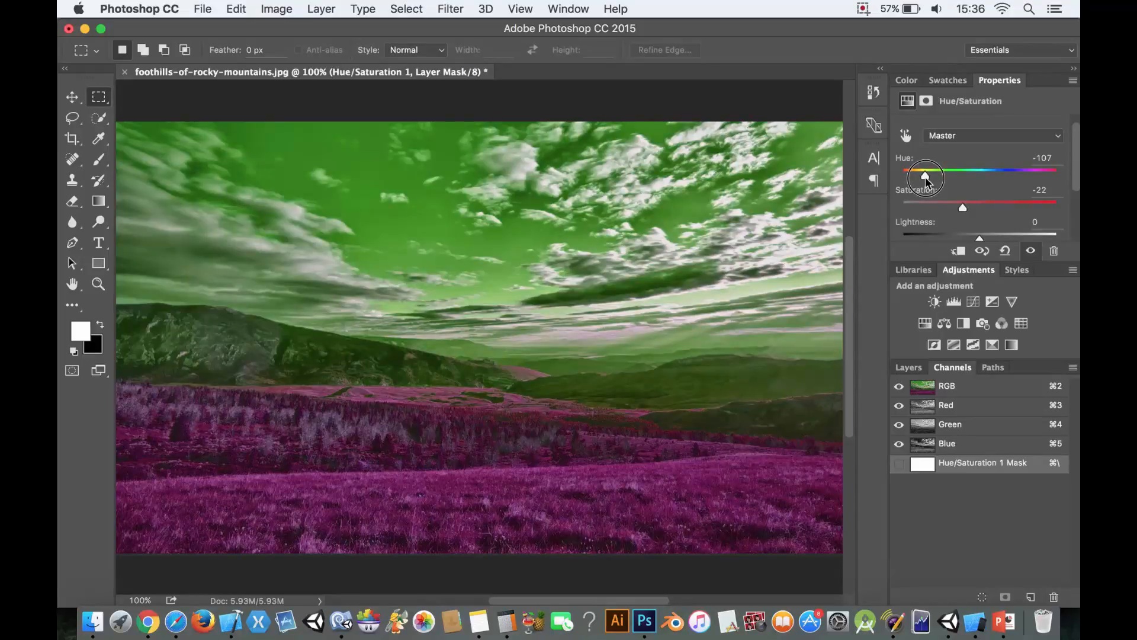
drag(928, 180, 975, 191)
scroll(984, 219, down, 3)
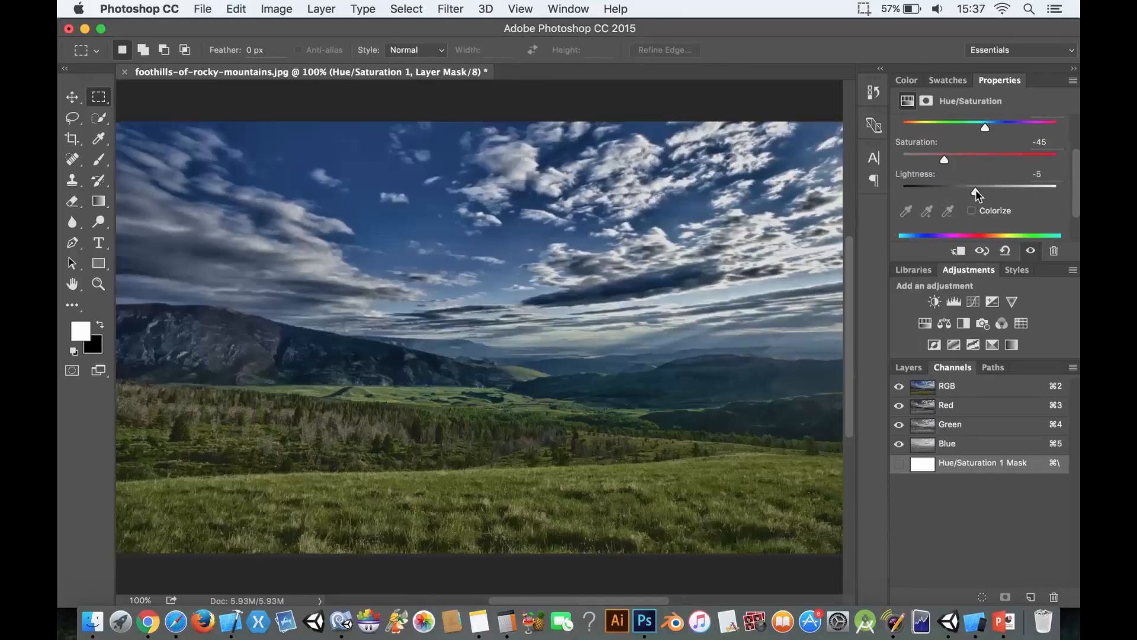
Step: Delete the Hue/Saturation adjustment layer above the Background copy layer
click(918, 368)
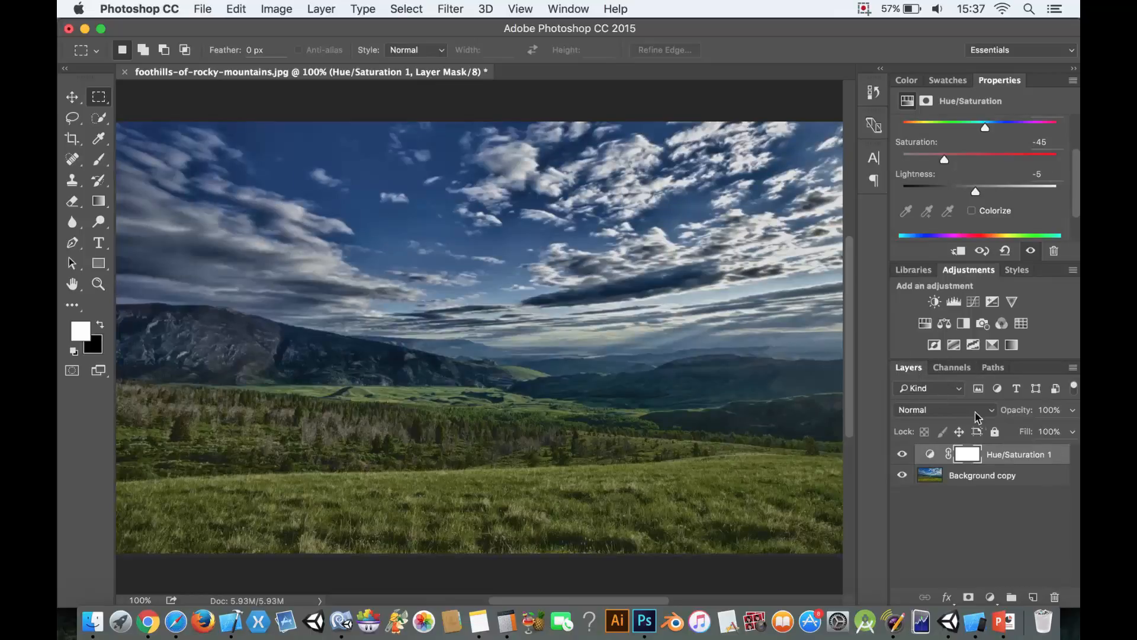
click(1016, 459)
key(Delete)
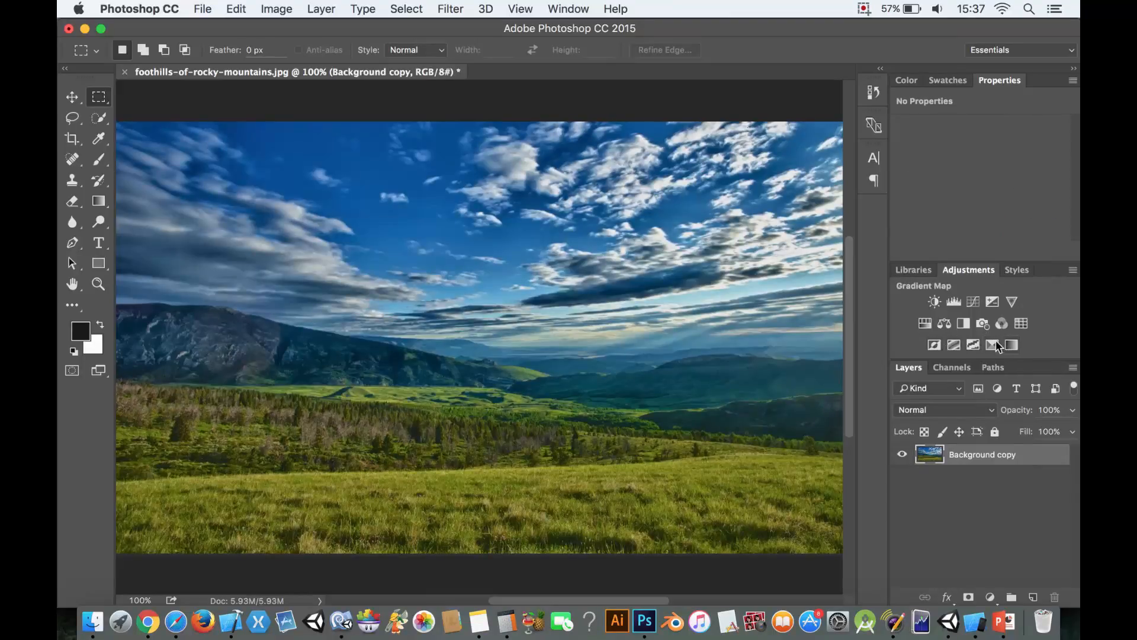
Step: Add a Black & White adjustment layer above the Background copy and review its color sliders
click(964, 324)
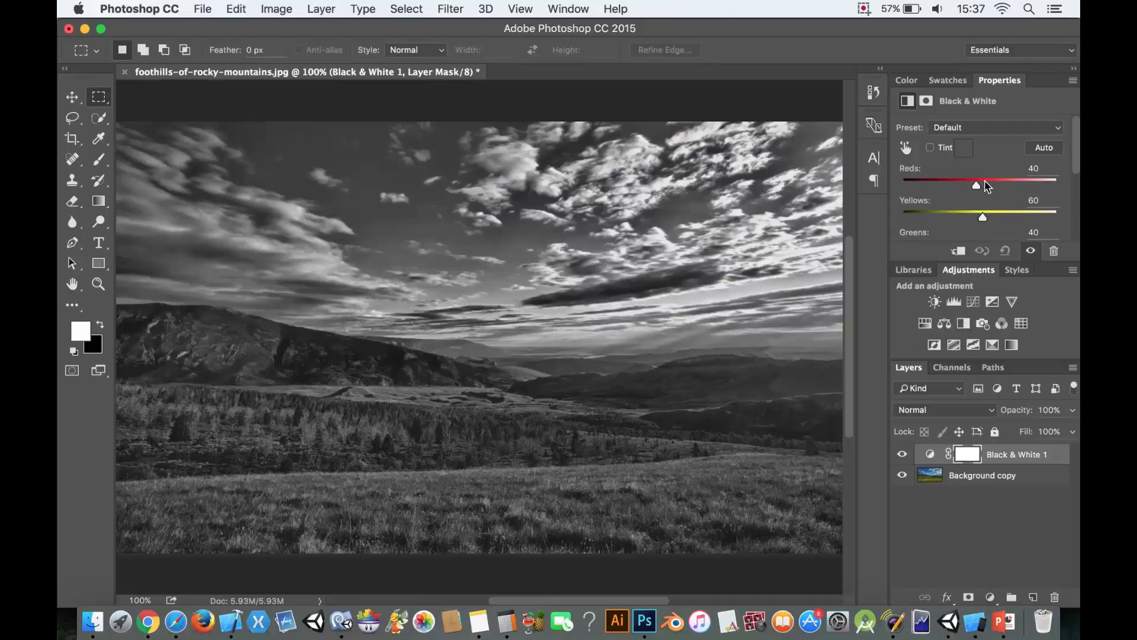
scroll(987, 187, down, 4)
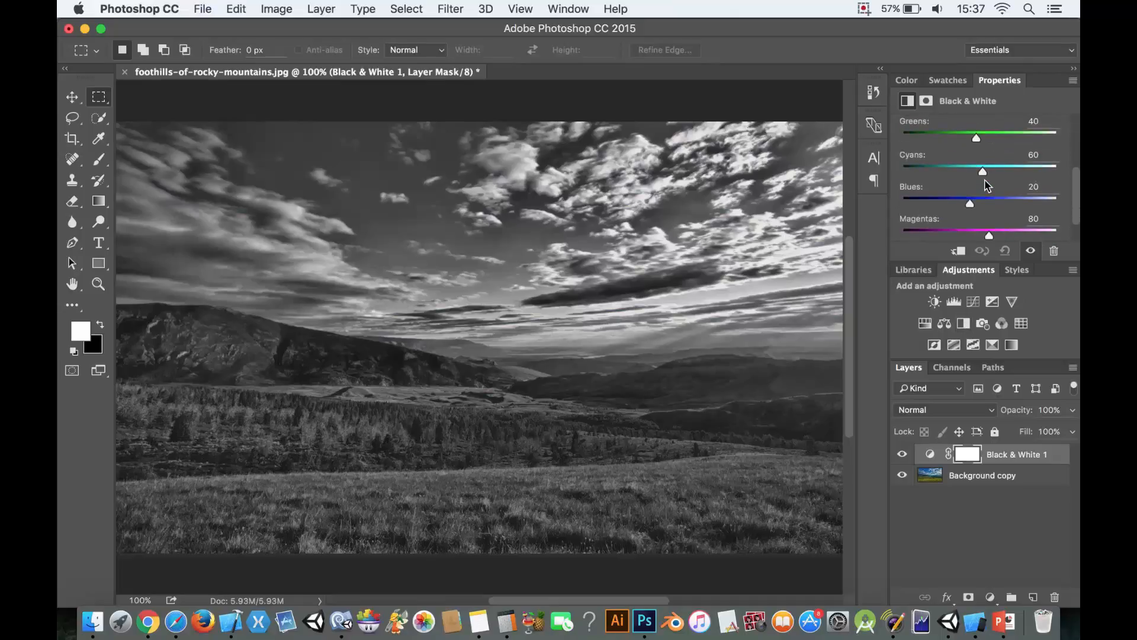
scroll(987, 185, up, 4)
Step: Try the Tint option on the Black & White adjustment and turn it off again
click(930, 148)
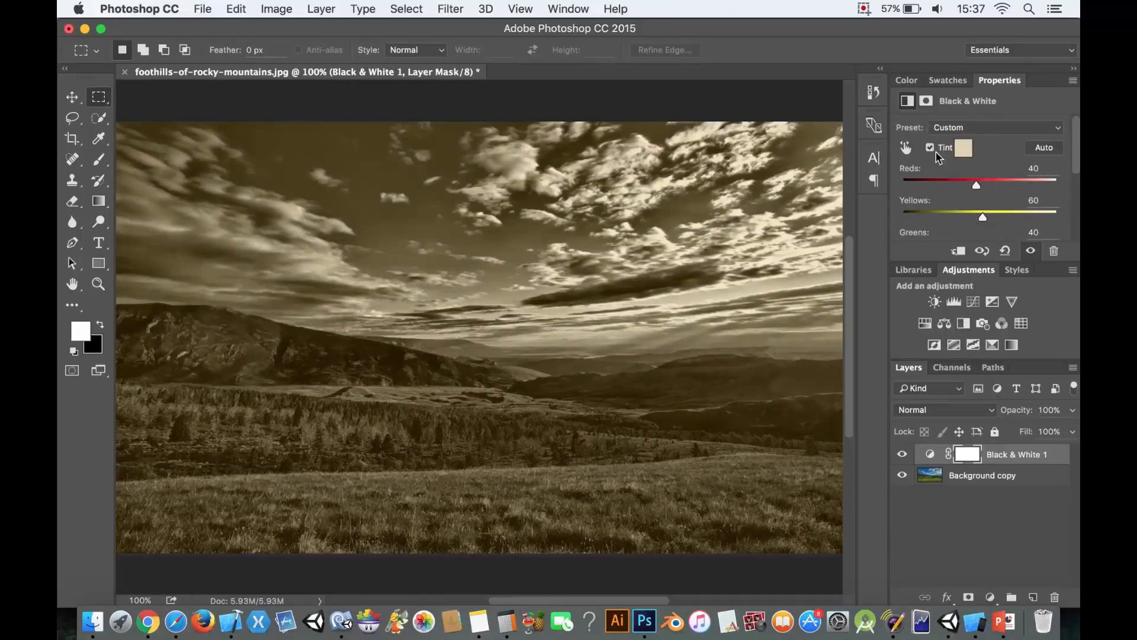
scroll(989, 204, down, 1)
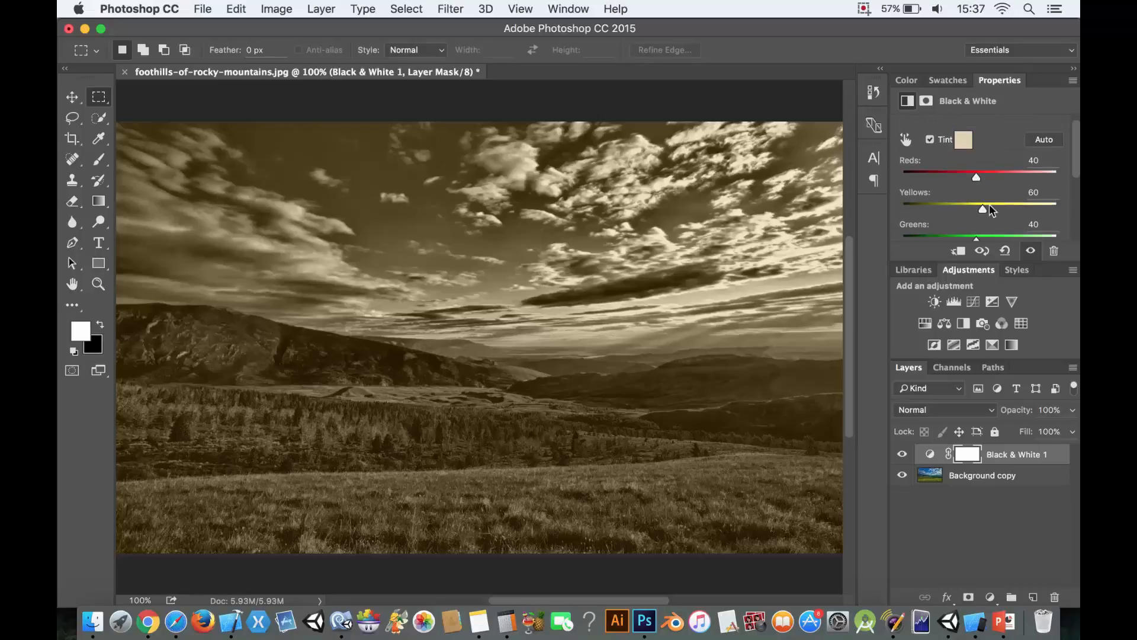
click(930, 141)
scroll(937, 172, down, 3)
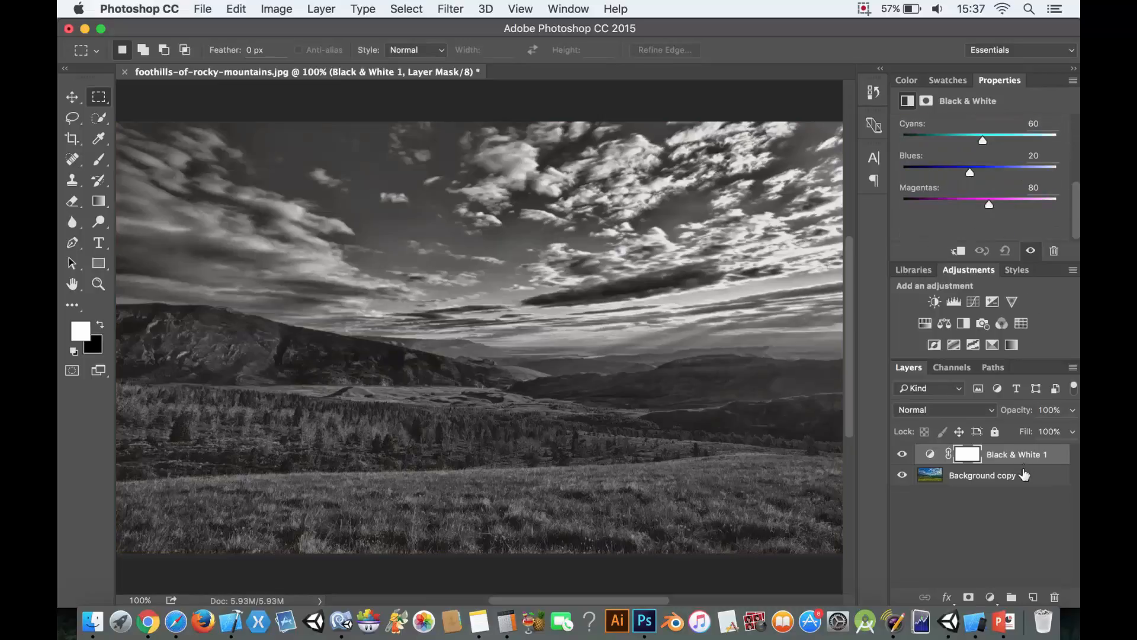
Step: Select the Black & White adjustment layer
click(1048, 462)
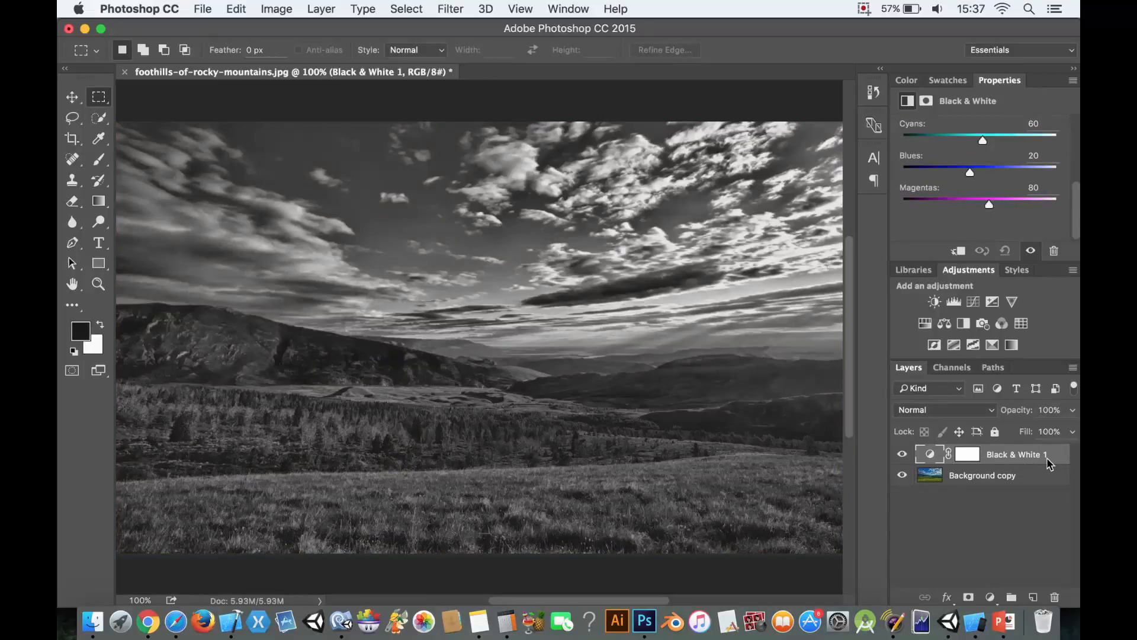